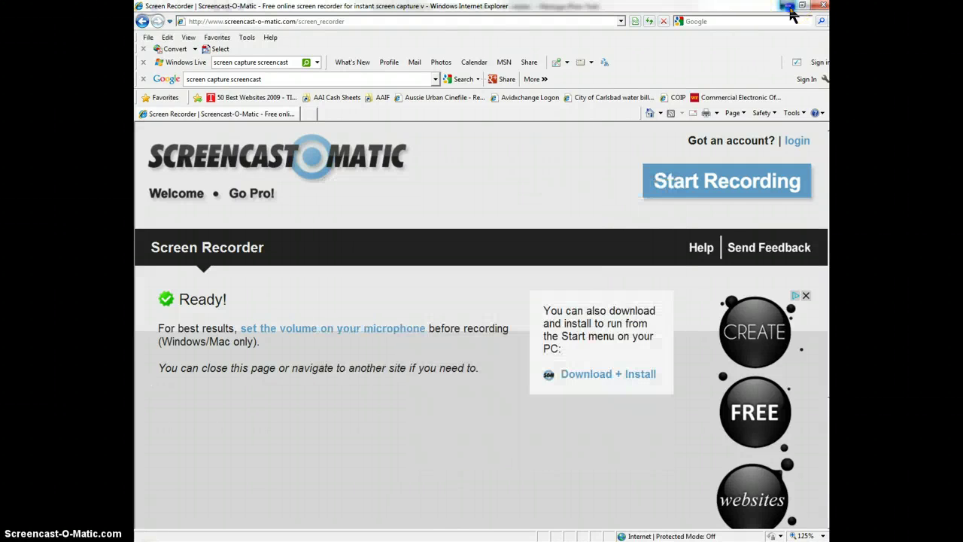
Step: Switch to the MRI Commercial Reports window holding the Aged Delinquencies report
click(318, 293)
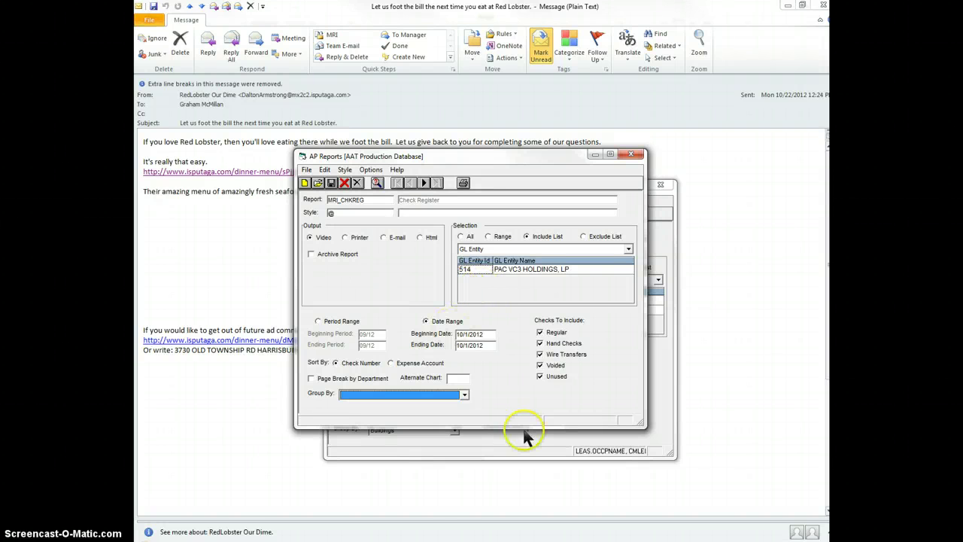
key(alt+F4)
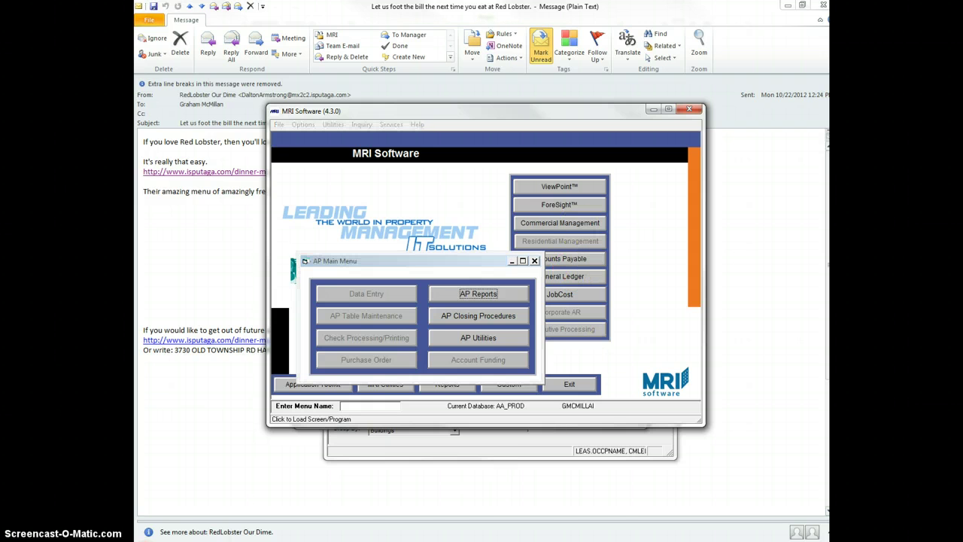
mouse_move(489, 535)
click(406, 493)
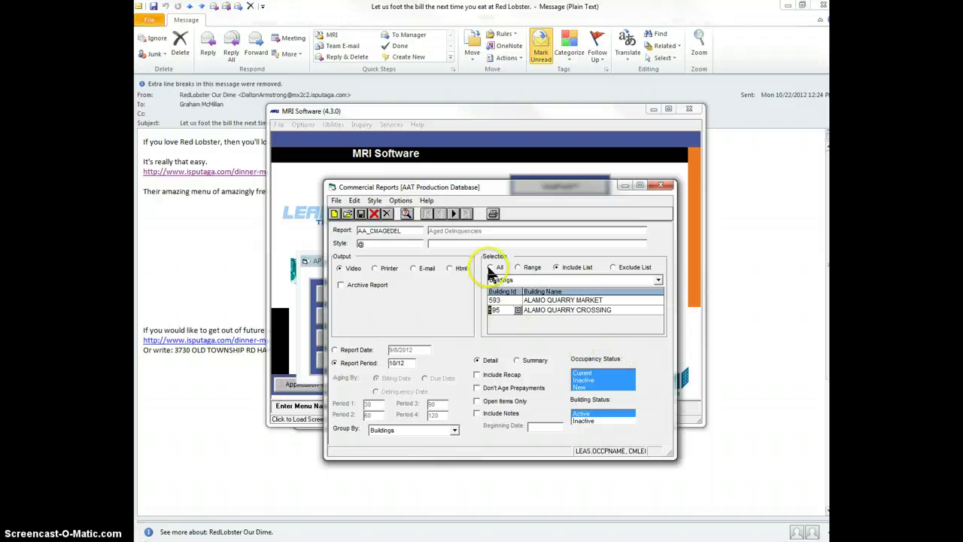
Step: Run the Aged Delinquencies report for buildings 593 and 595 and page through the output to page 5
click(492, 214)
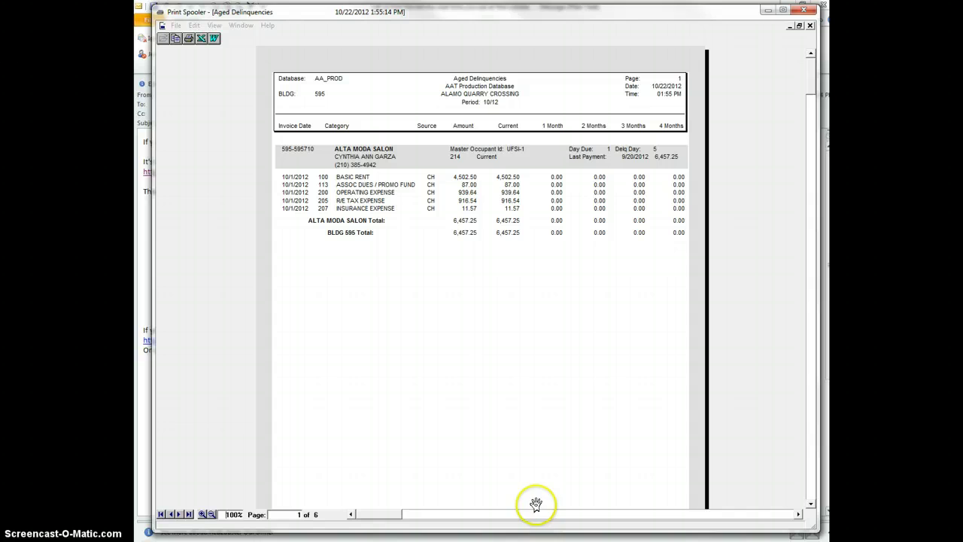
click(181, 515)
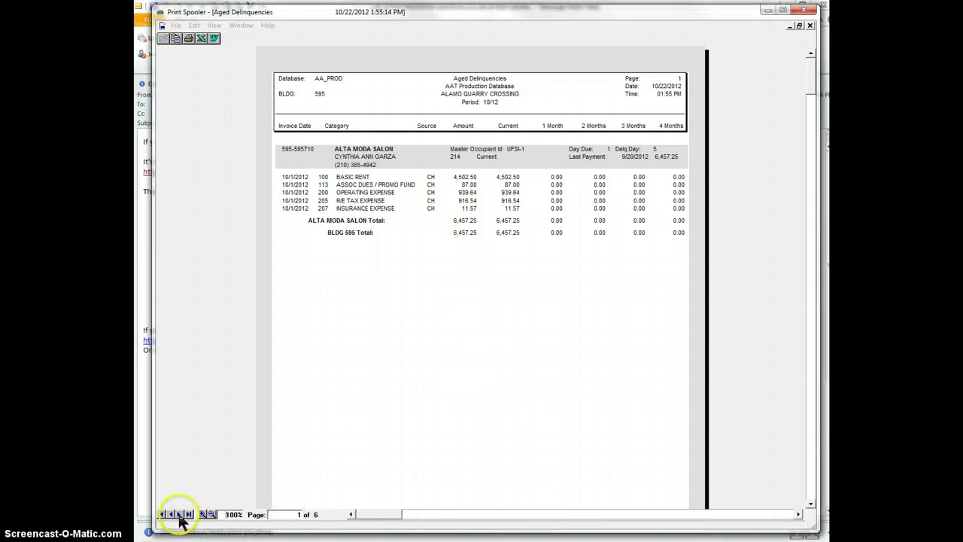
click(179, 514)
click(179, 514)
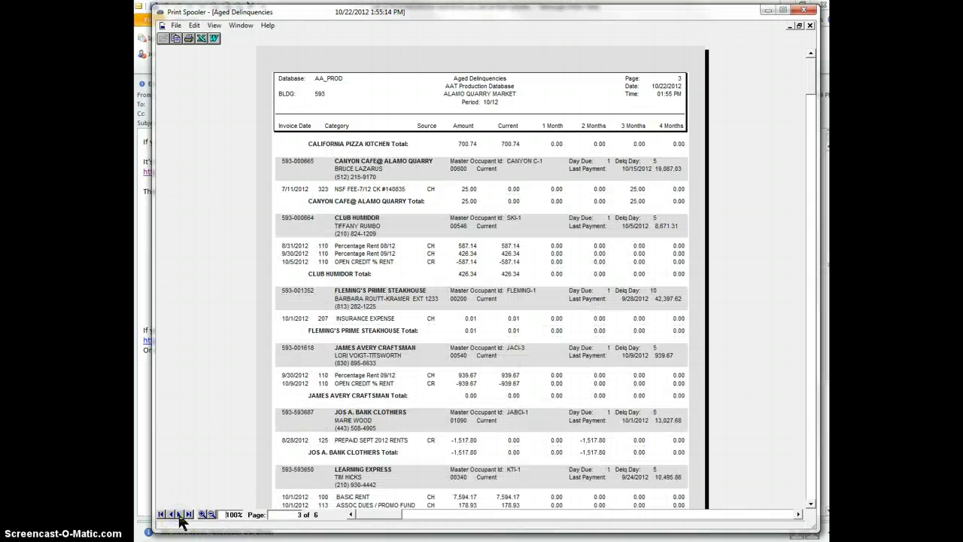
click(179, 515)
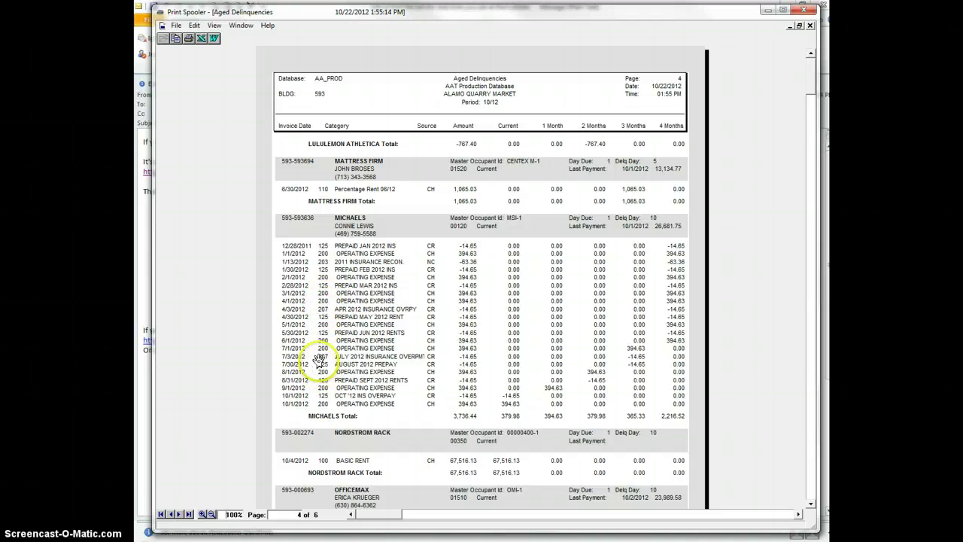
click(179, 514)
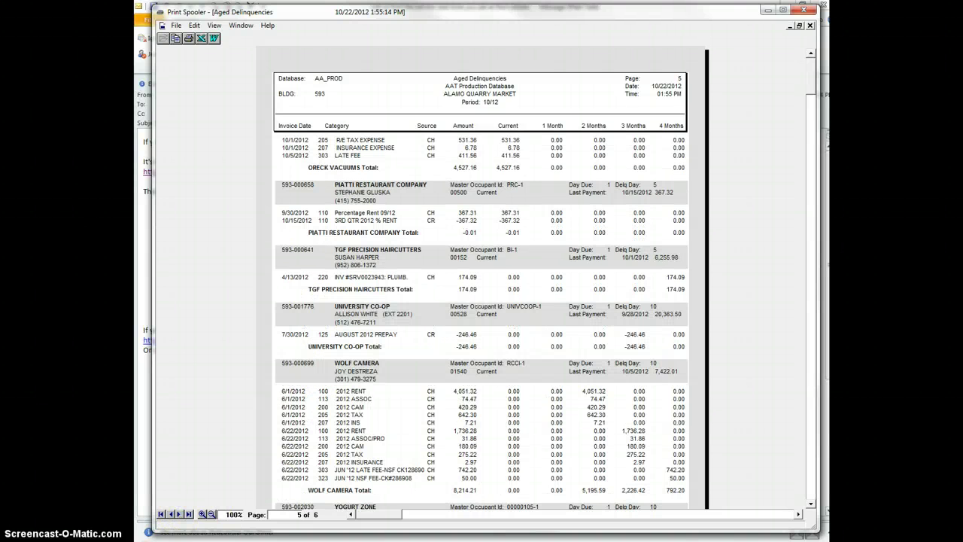
Step: Open the advanced query filter for the Aged Delinquencies report and choose the Income Category field from Income Categories
click(441, 512)
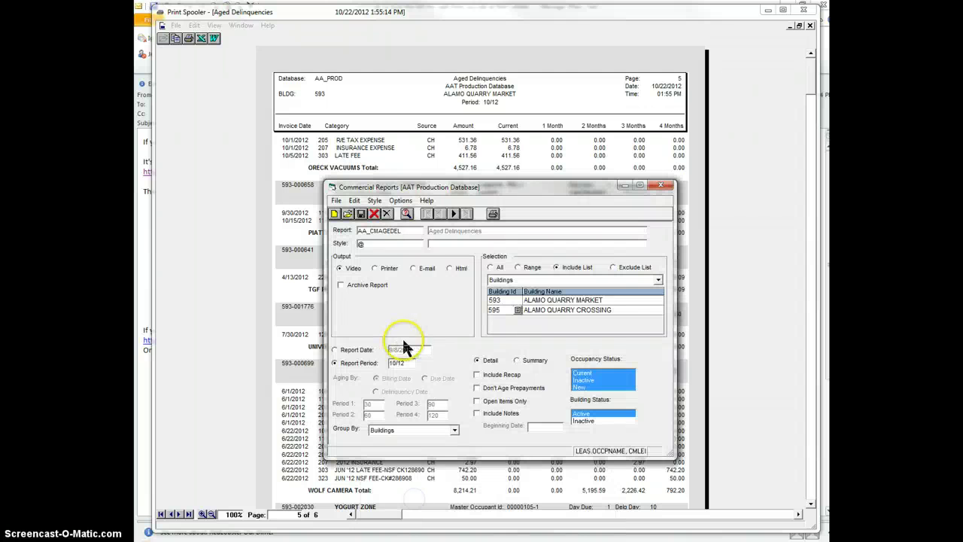
click(373, 200)
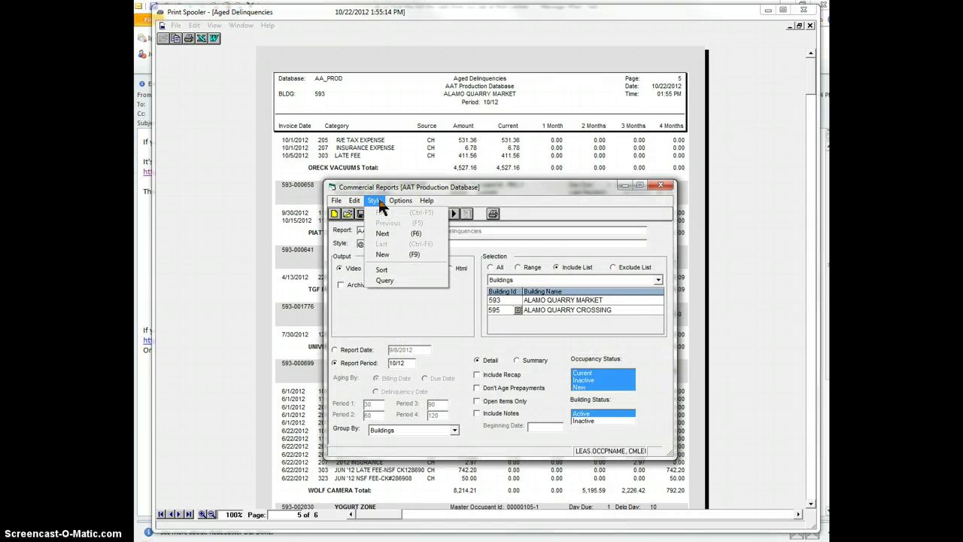
click(384, 282)
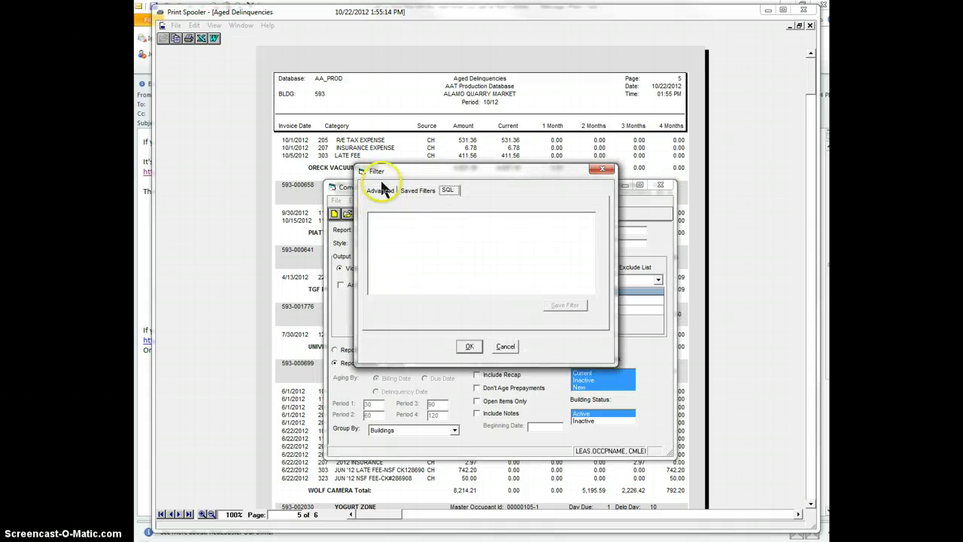
click(380, 189)
click(463, 279)
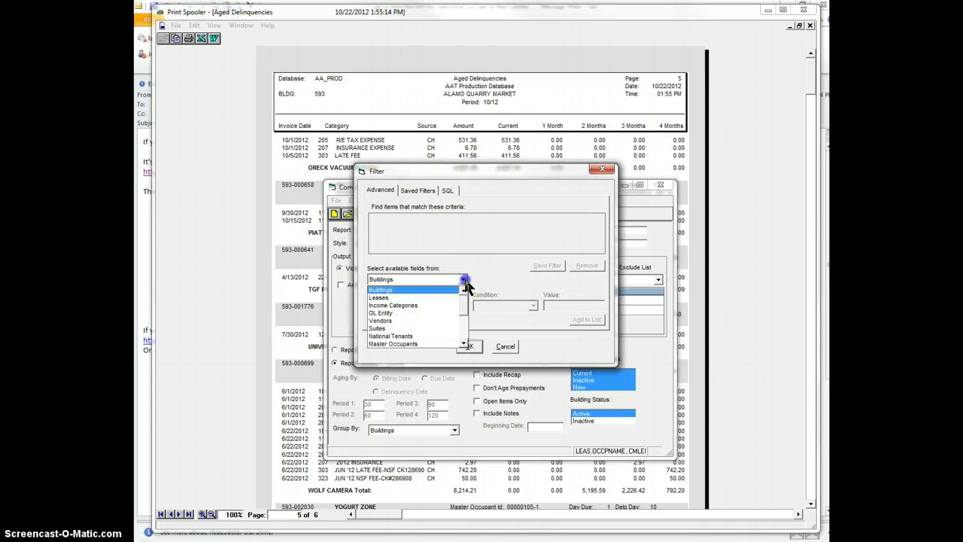
click(426, 311)
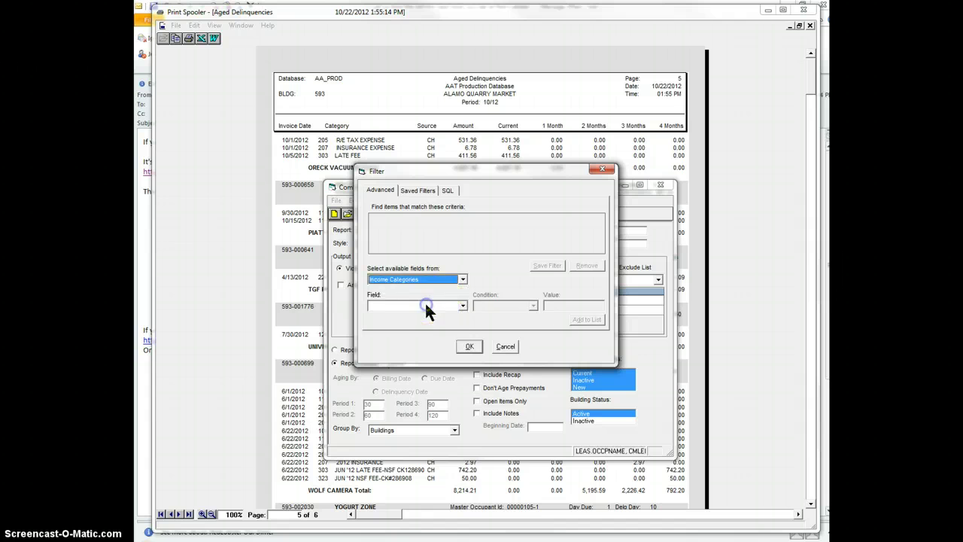
click(460, 306)
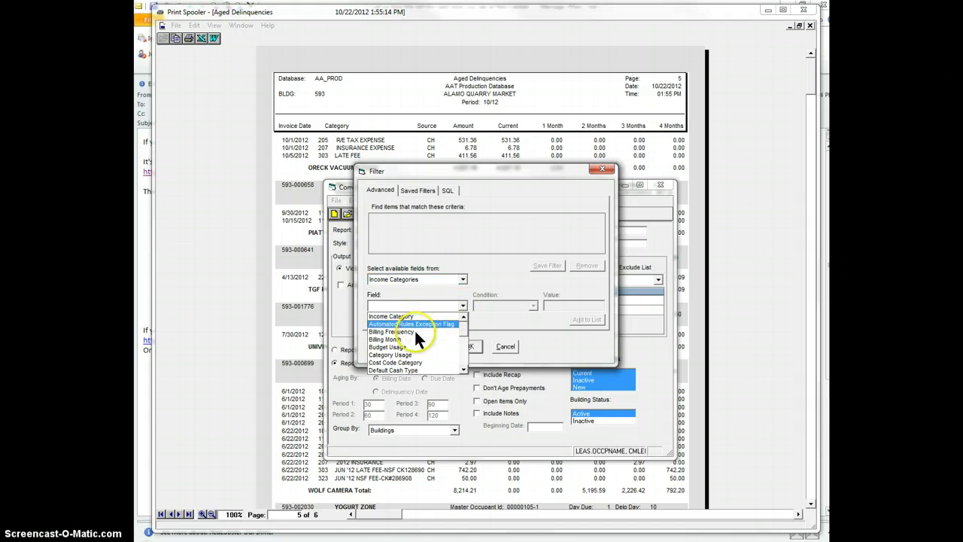
click(412, 316)
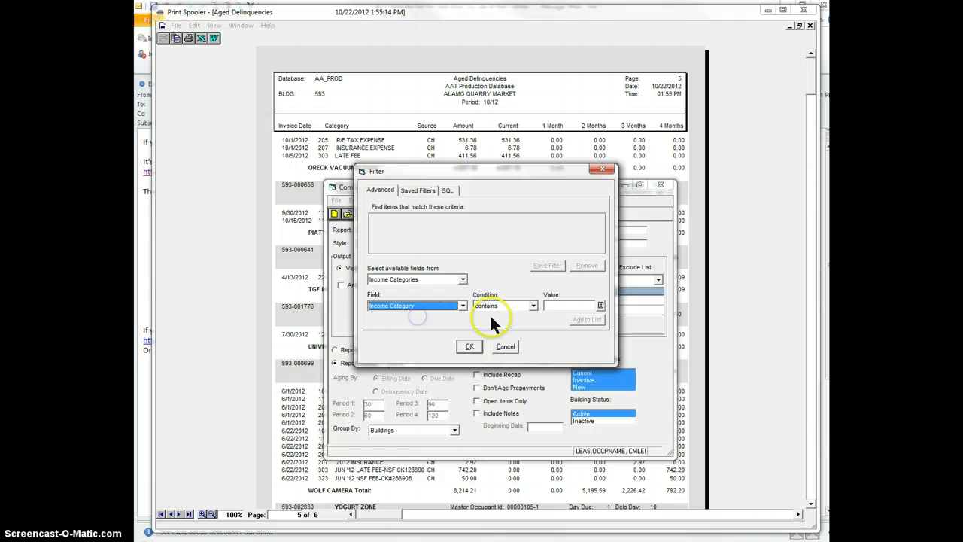
Step: Set the filter condition to "is (exactly)" with income category 200 and apply the filter
click(533, 306)
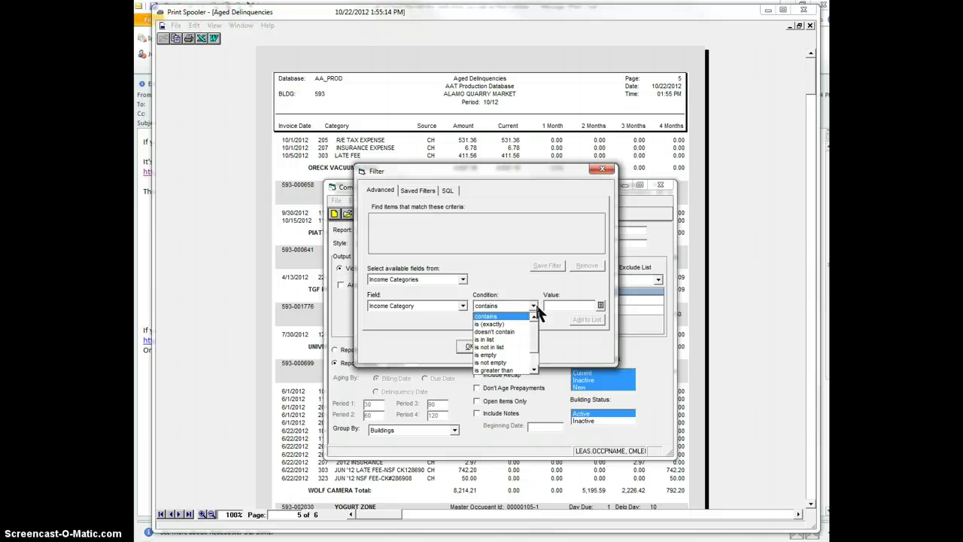
click(503, 323)
click(557, 305)
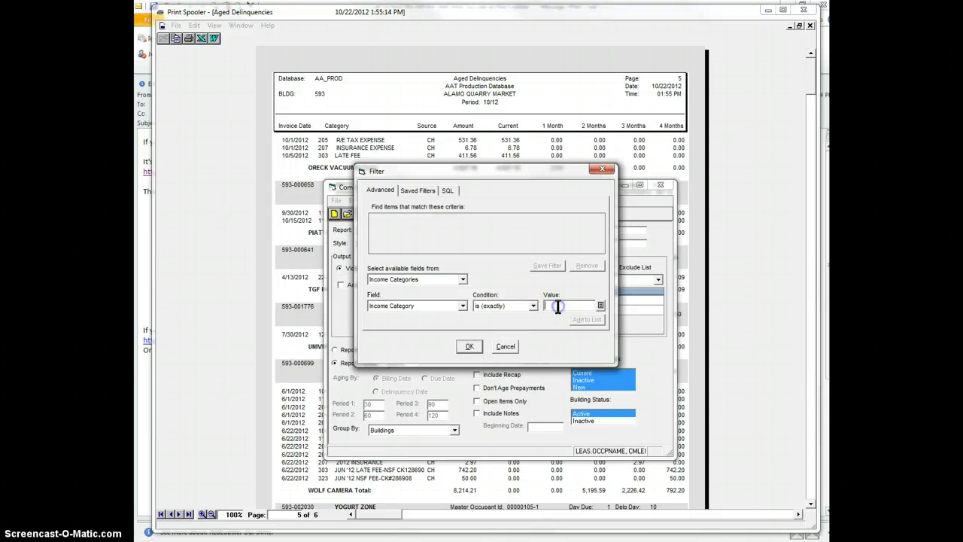
click(468, 346)
click(451, 289)
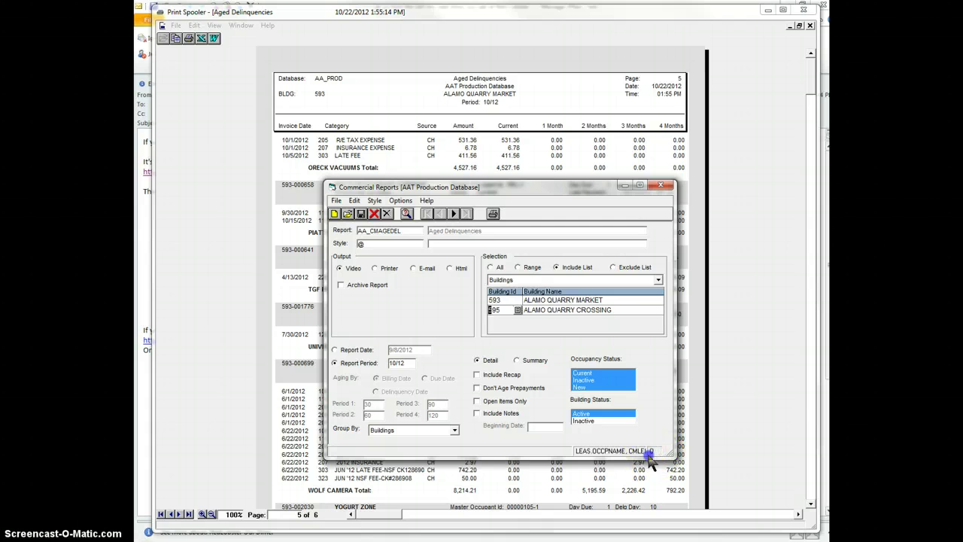
Step: Rerun the filtered Aged Delinquencies report and look through its pages
click(492, 213)
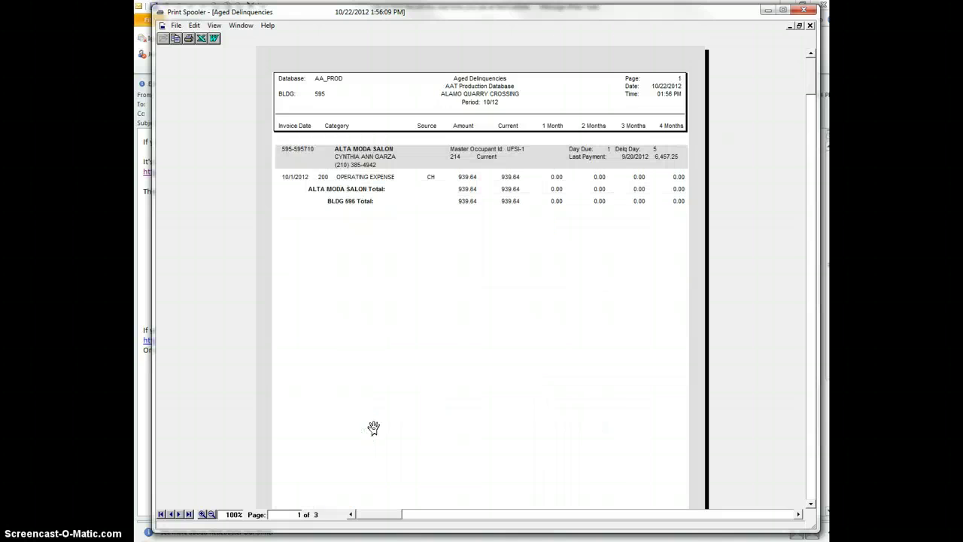
click(179, 515)
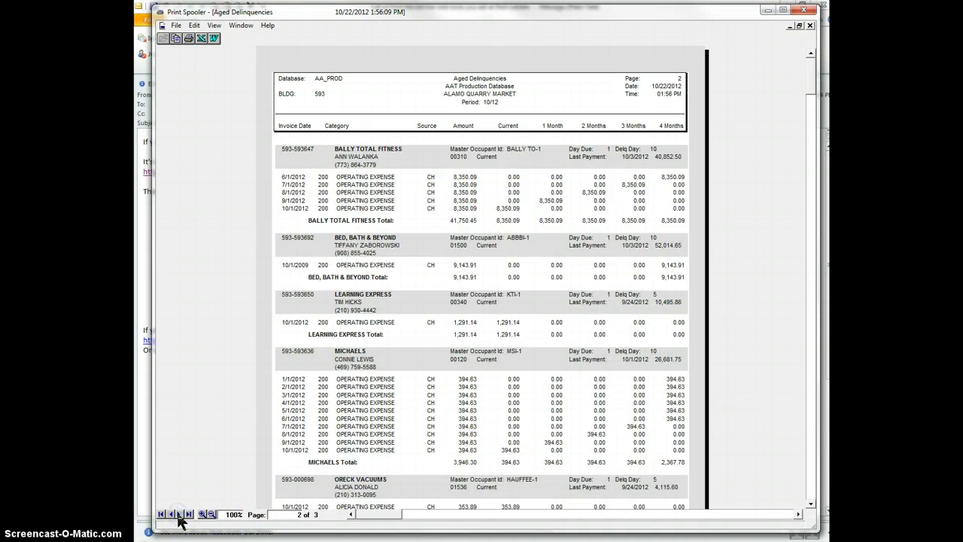
click(179, 514)
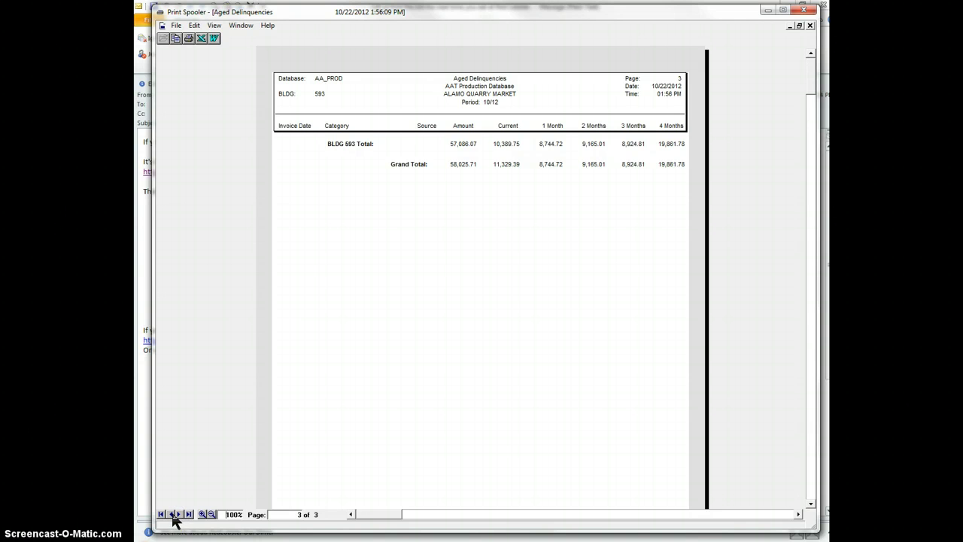
click(170, 515)
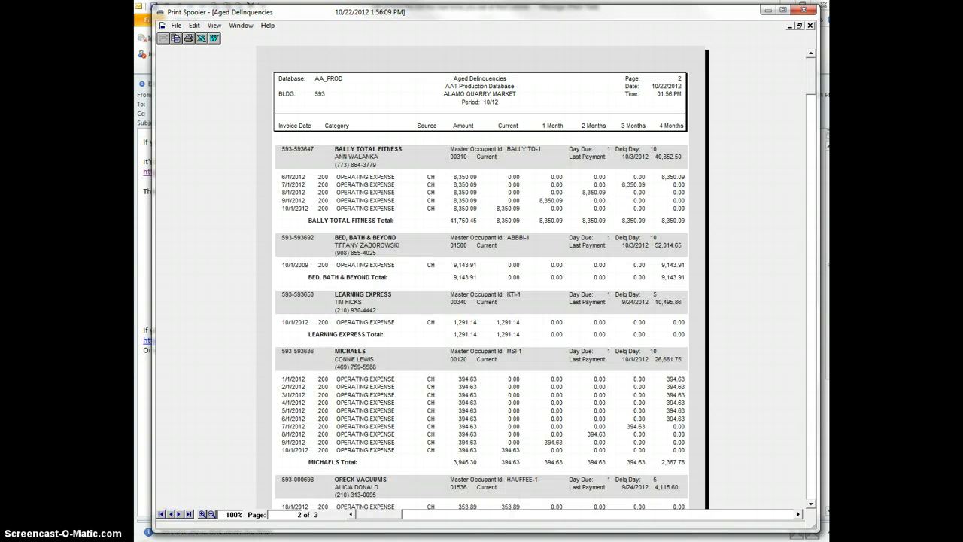
Step: Switch to the AP Reports window and run the Check Register for GL entity 514, bringing its output to the front
click(488, 541)
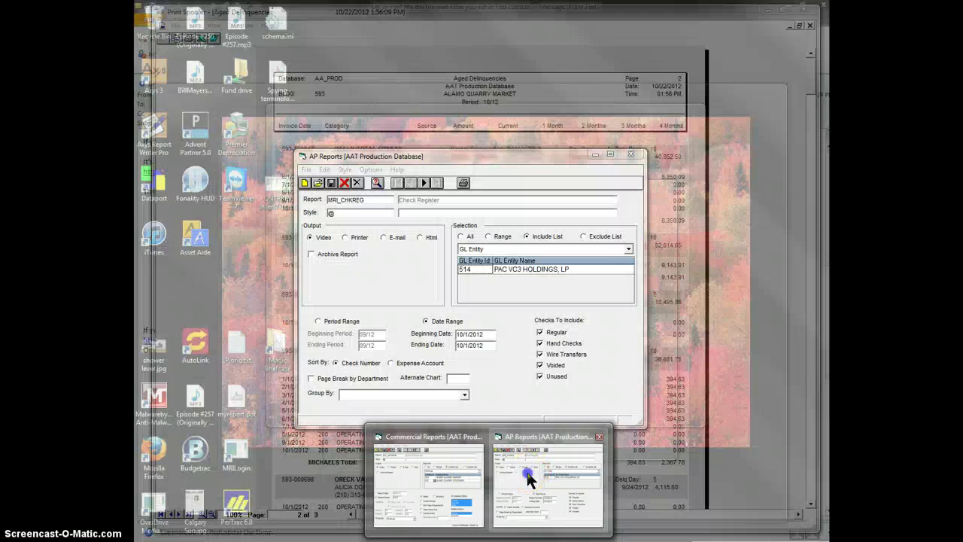
click(528, 475)
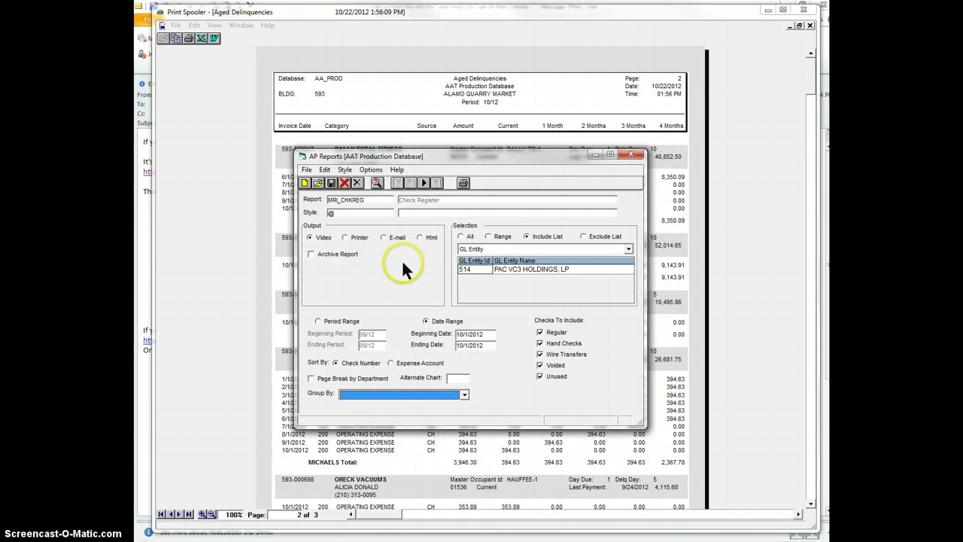
click(460, 188)
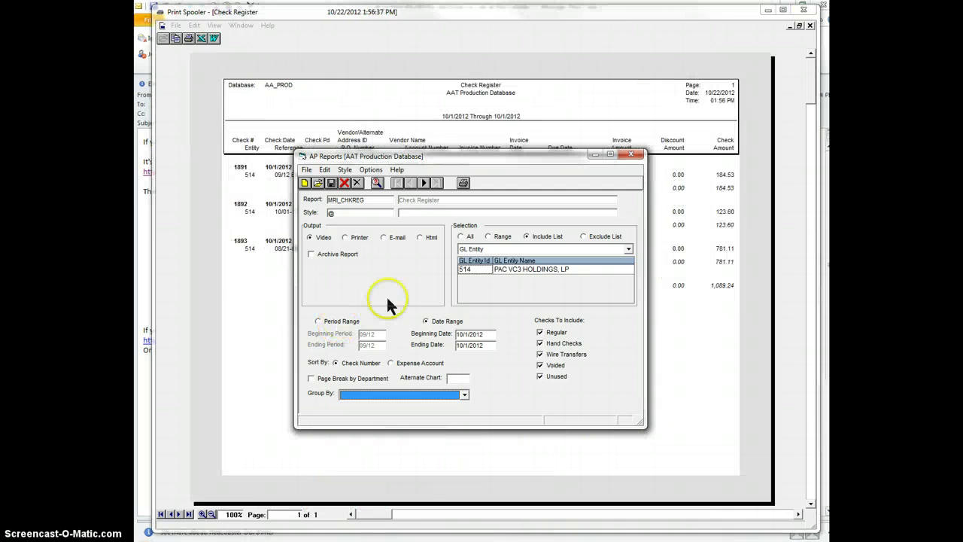
click(240, 288)
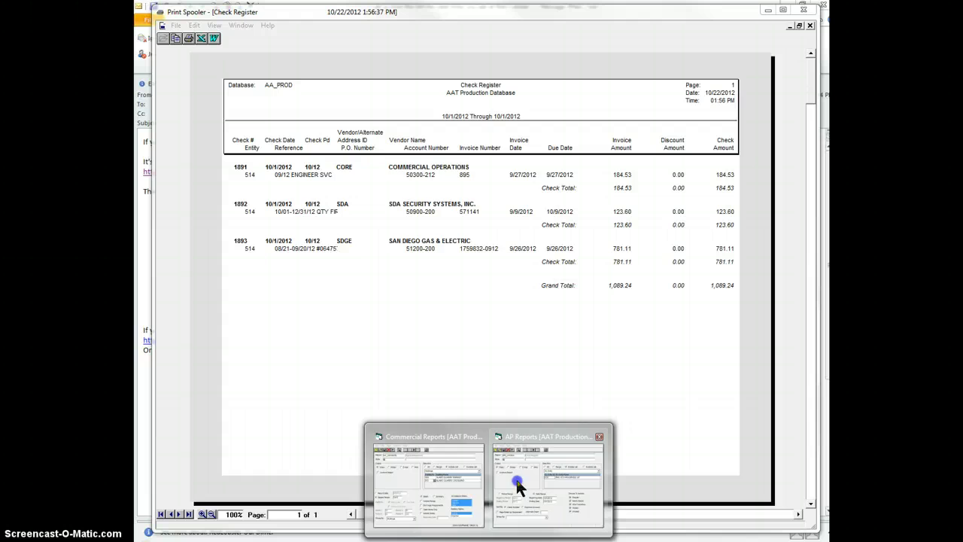
Step: Return to AP Reports and open the advanced query filter for the Check Register report
click(504, 501)
click(352, 172)
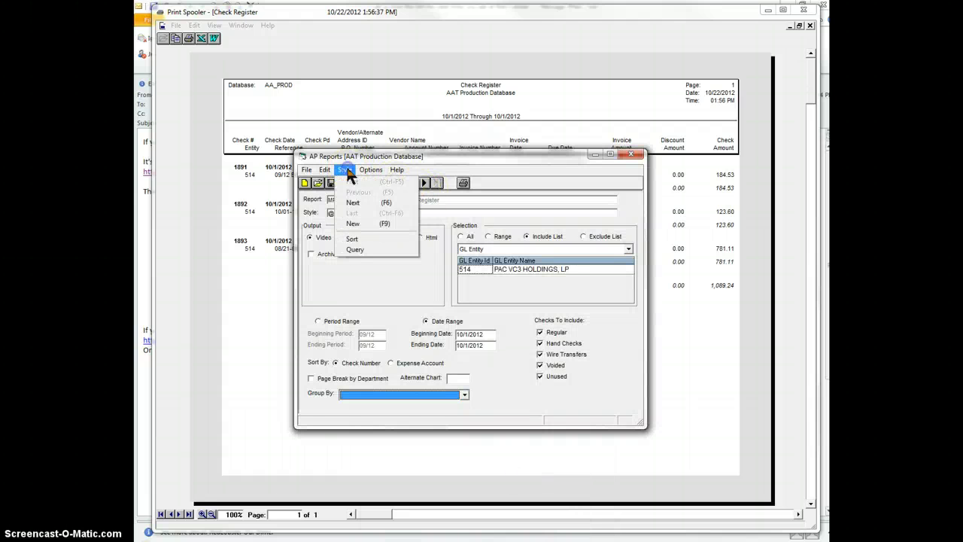
click(349, 251)
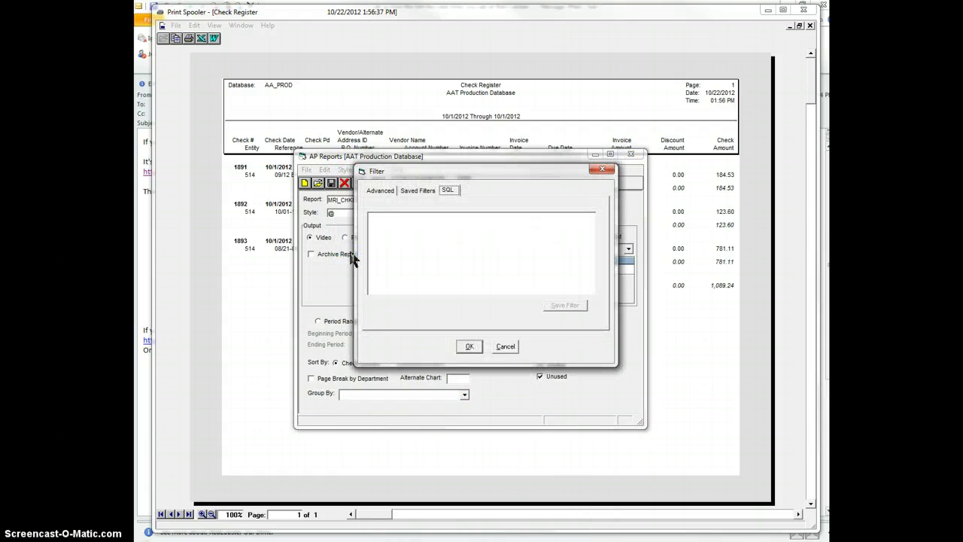
click(380, 191)
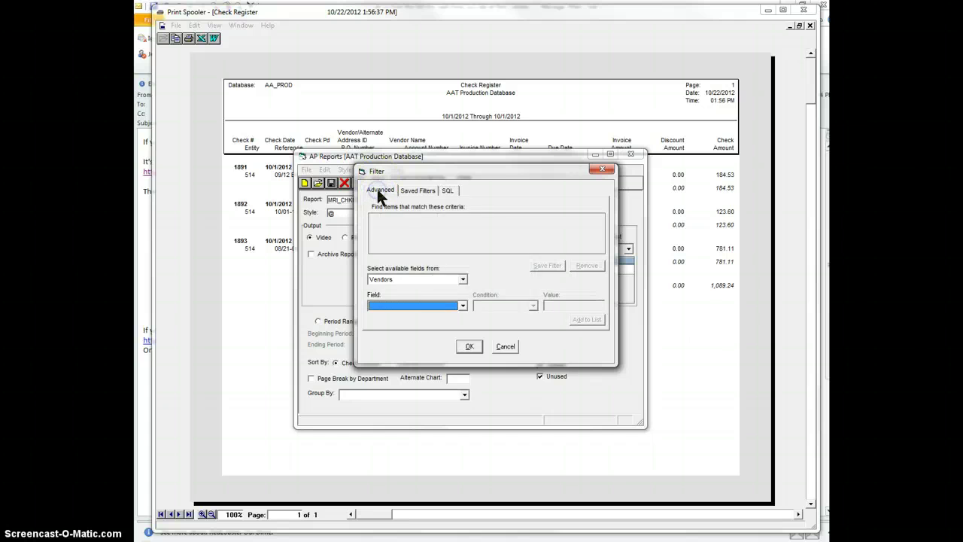
Step: Select Invoice History from the Additional Tables as the source of the filter's available fields
click(462, 279)
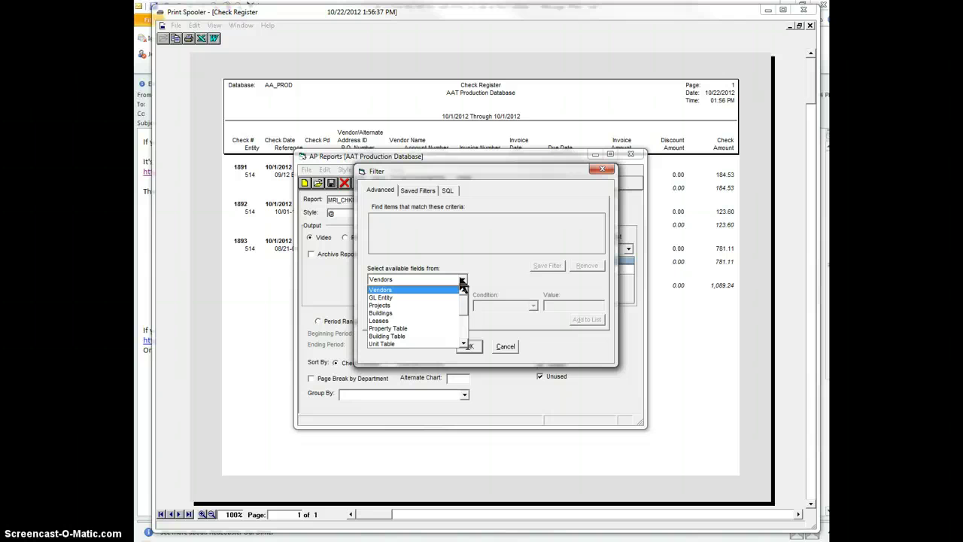
click(466, 316)
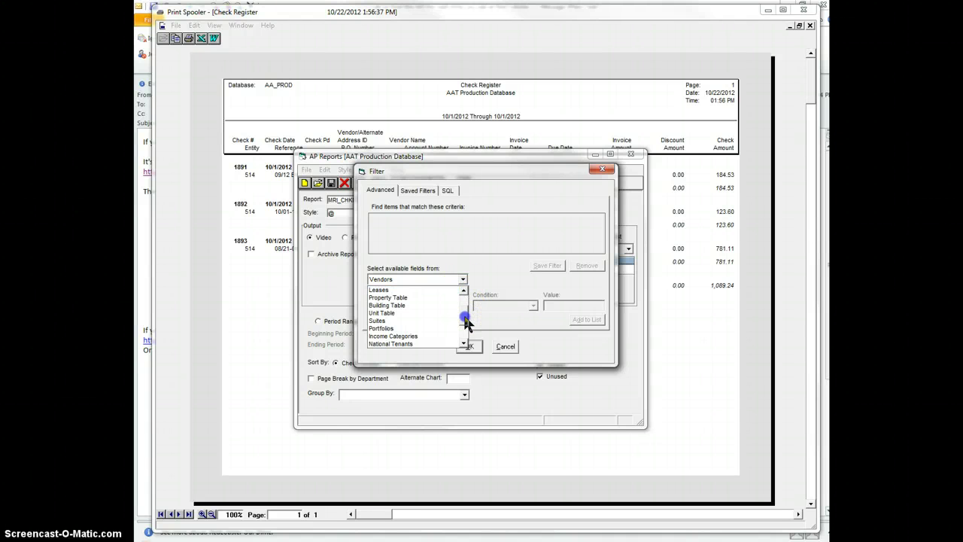
drag(466, 322, 466, 334)
click(419, 344)
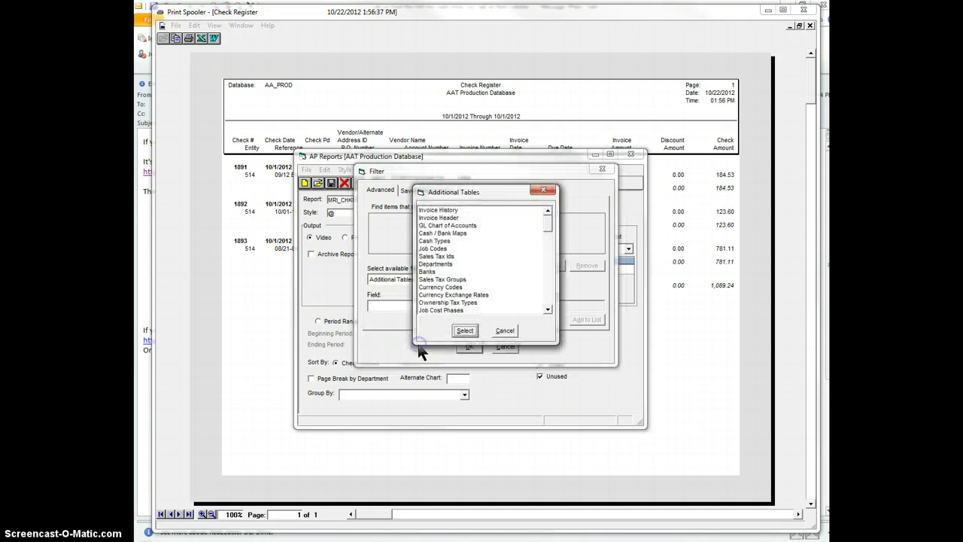
click(438, 210)
click(464, 330)
Step: Choose Item Amount from the Invoice History fields as the field for the filter criterion
click(462, 306)
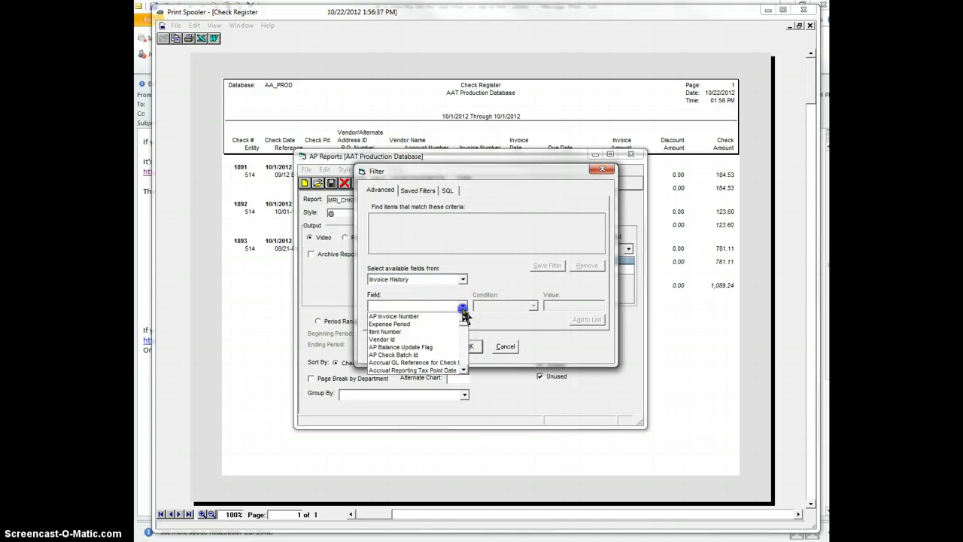
click(464, 327)
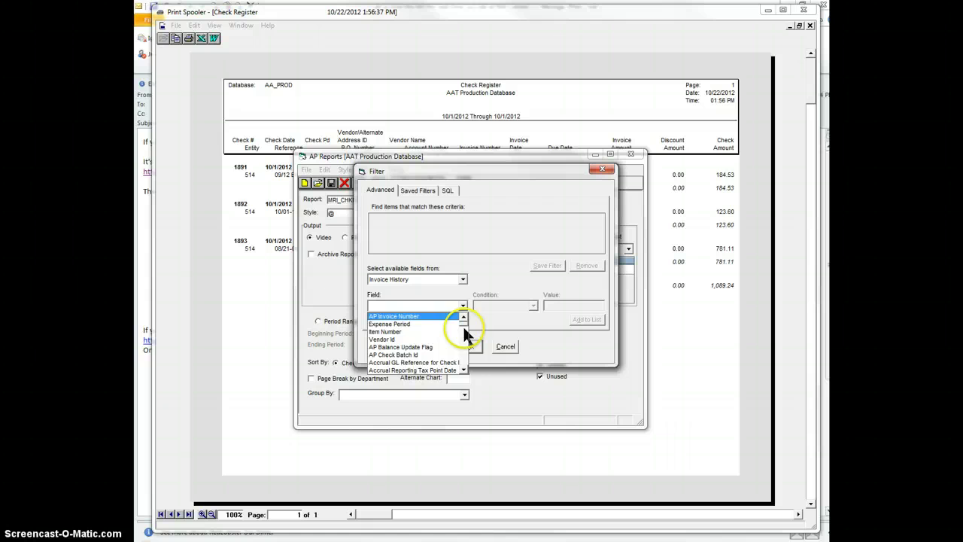
key(Down)
key(Down)
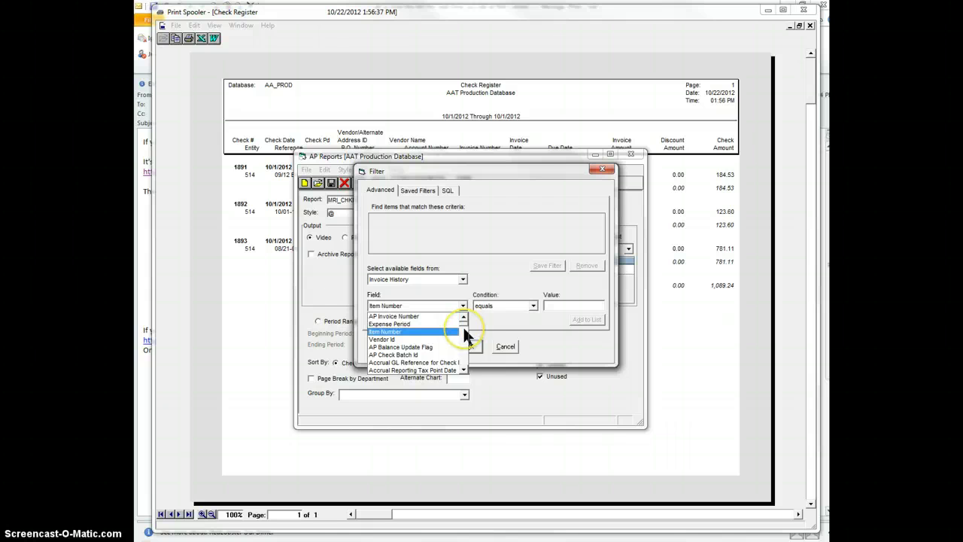
click(465, 369)
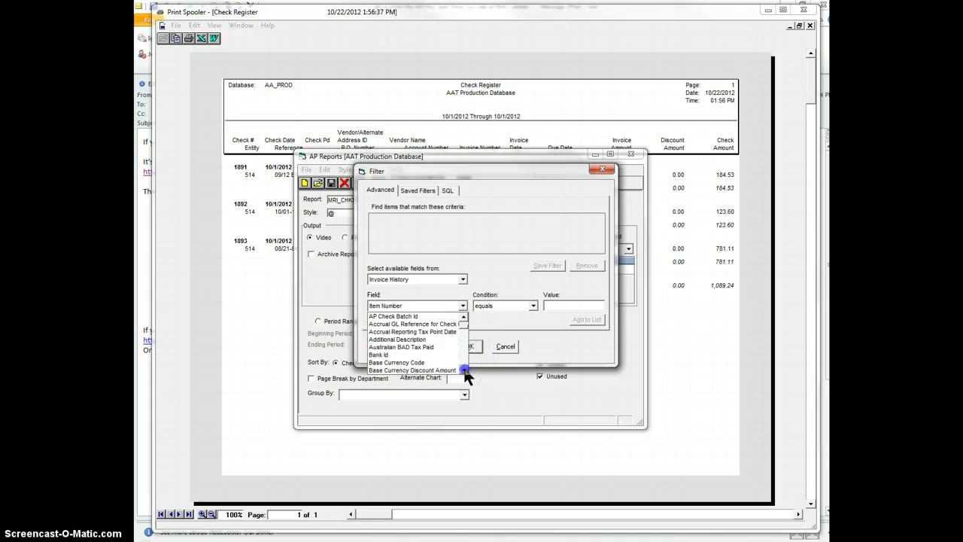
drag(464, 369, 464, 369)
click(400, 321)
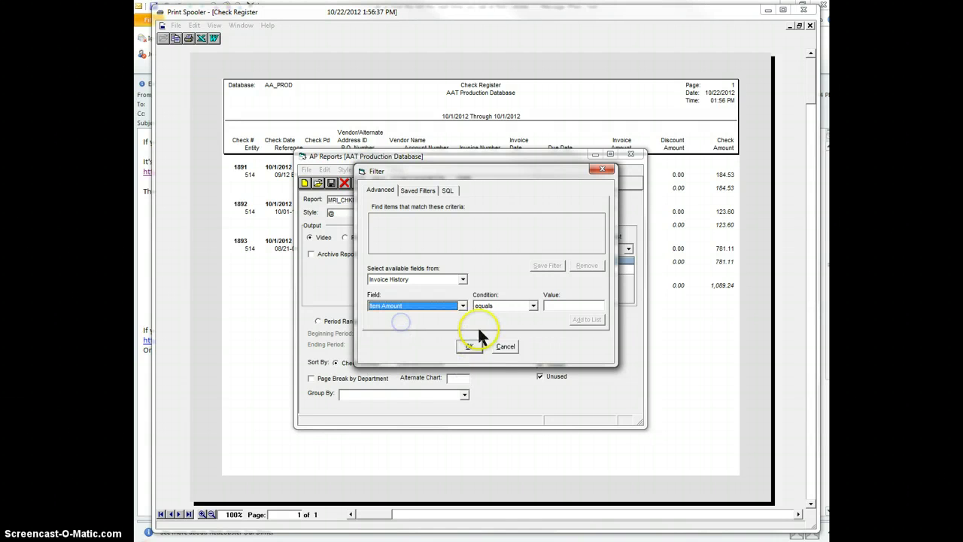
Step: Set the Item Amount condition to is greater than, enter the threshold amount, and apply the filter with this criterion added
click(513, 306)
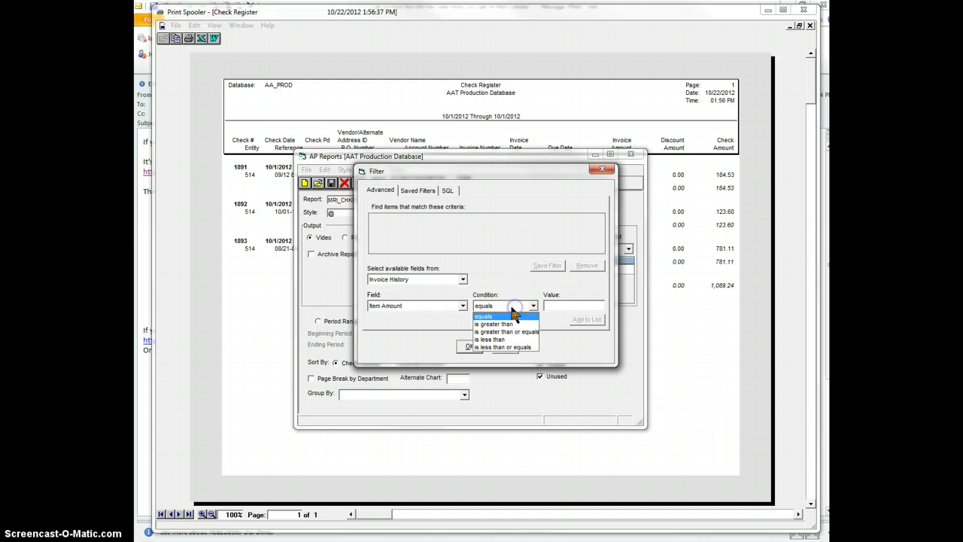
click(510, 323)
click(569, 303)
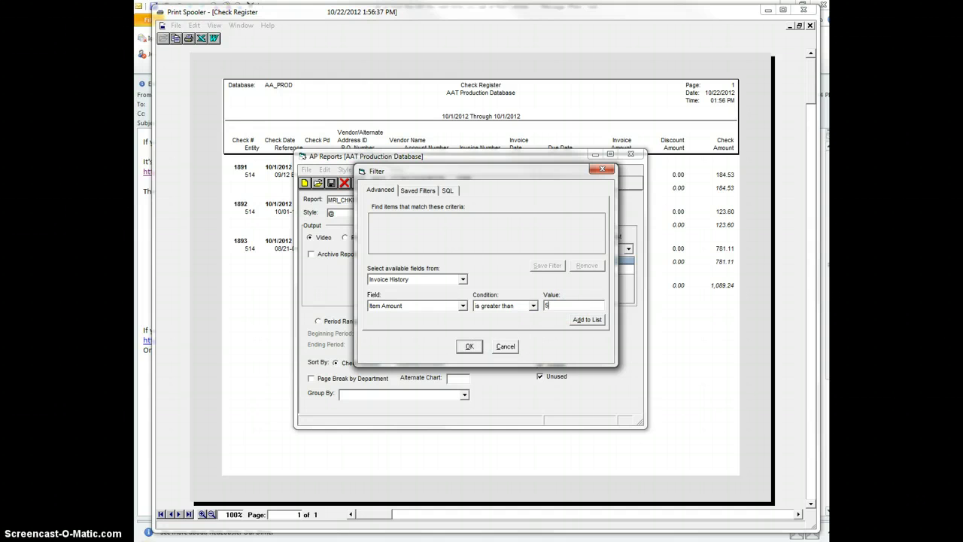
click(468, 346)
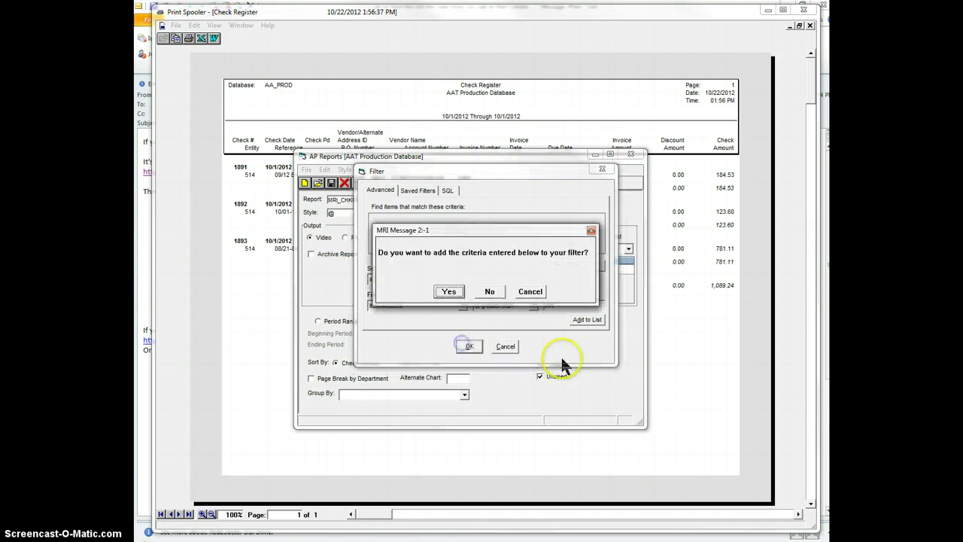
click(449, 291)
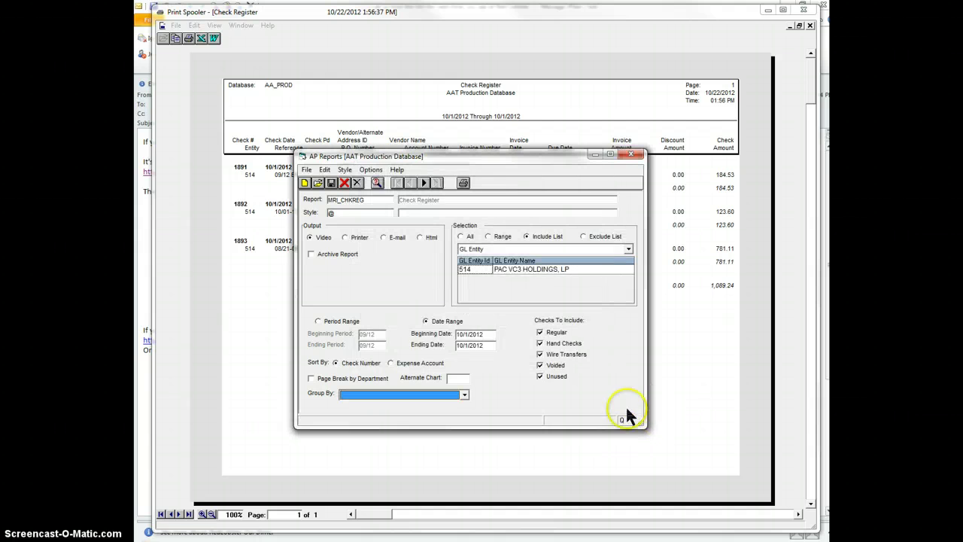
Step: Rerun the Check Register with the item amount filter and look over the resulting report
click(463, 182)
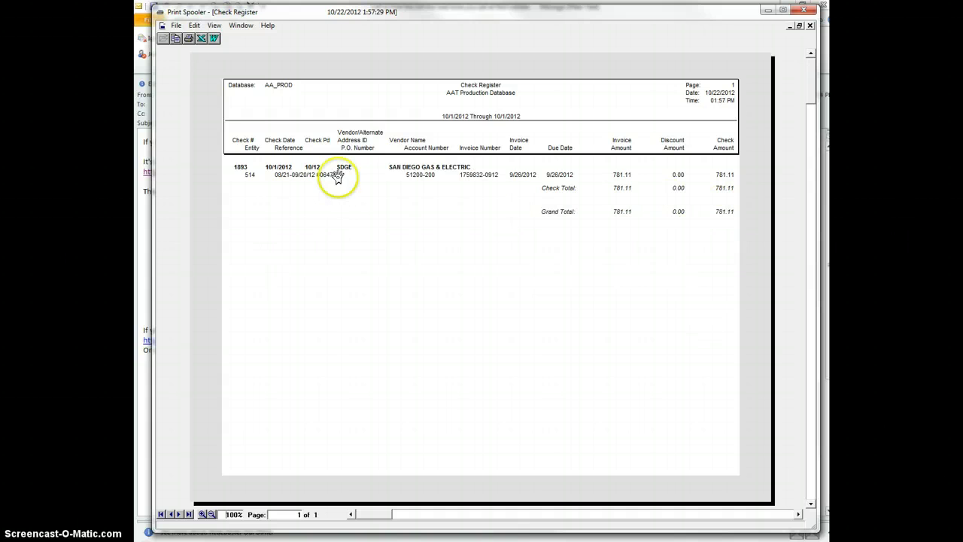
drag(333, 178, 297, 182)
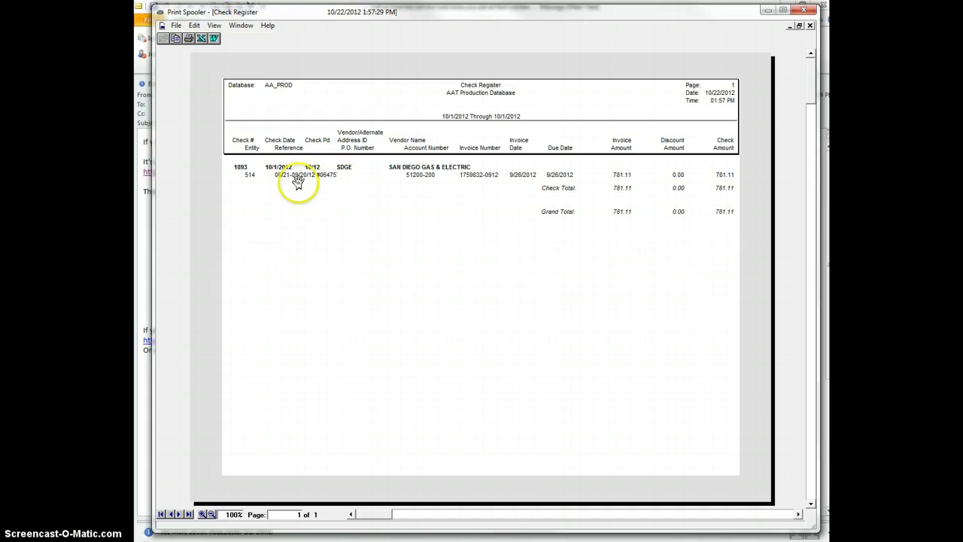